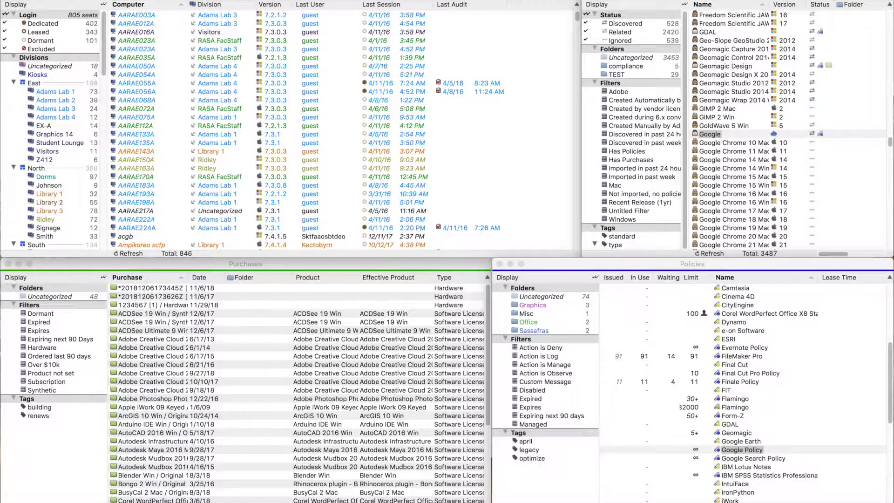
Step: Review the server's existing Web URL Patterns and close the list without making changes
{"action": "left_click", "coordinate": [149, 0]}
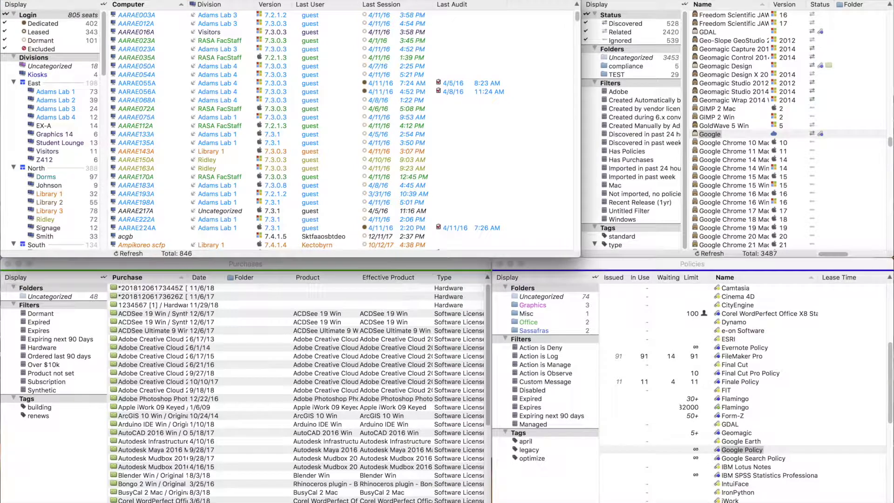
{"action": "left_click", "coordinate": [142, 0]}
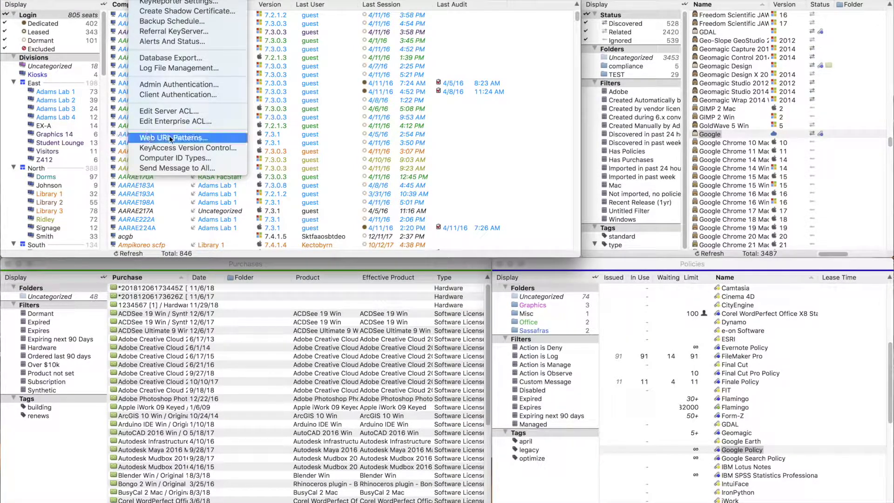
{"action": "left_click", "coordinate": [206, 137]}
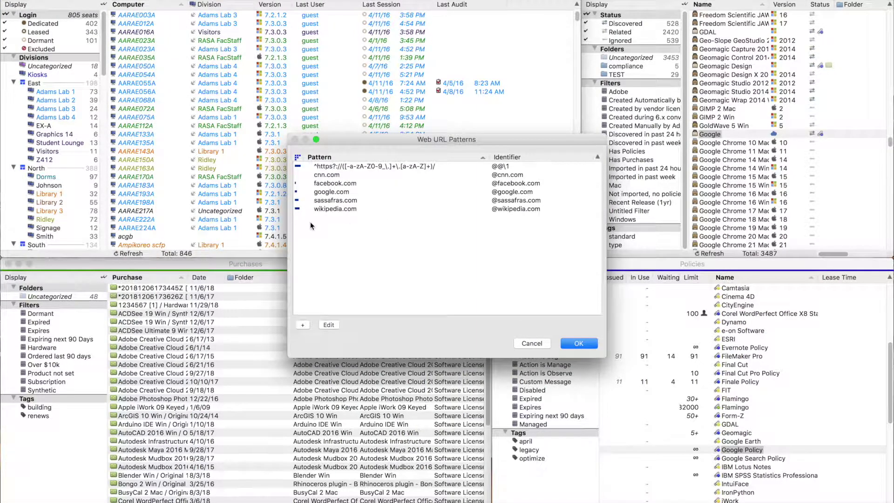
{"action": "left_click", "coordinate": [532, 343]}
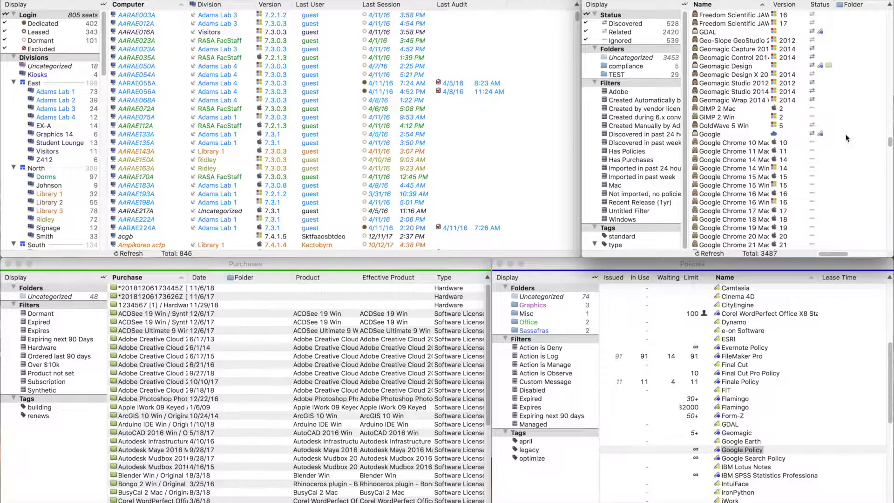
Step: Start a new product named Amazon and set its product type to Web-based
{"action": "right_click", "coordinate": [854, 114]}
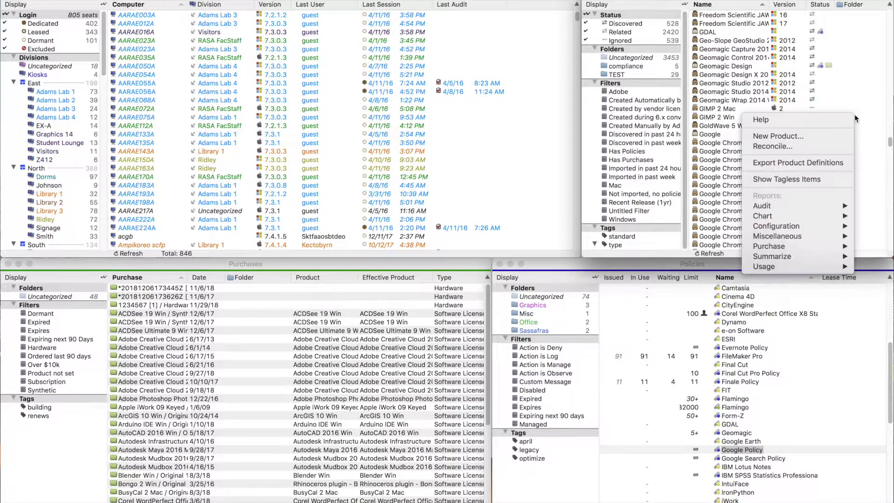
{"action": "left_click", "coordinate": [801, 136]}
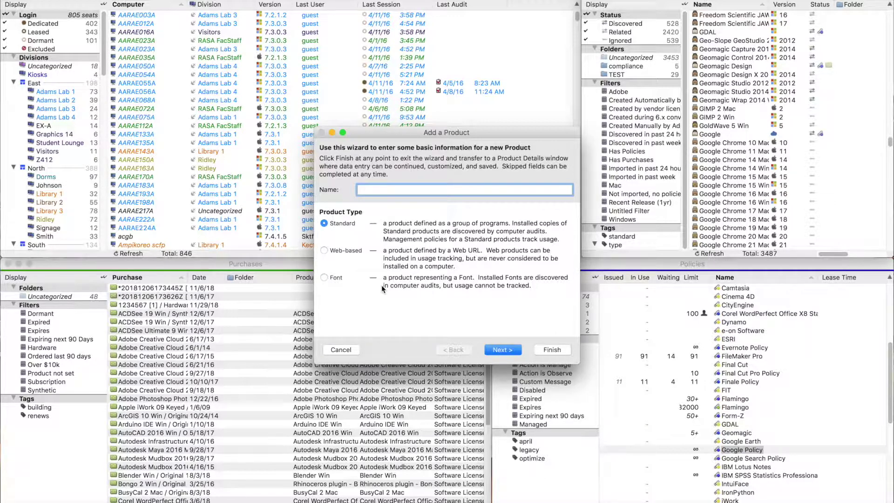
{"action": "type", "text": "Amazon"}
{"action": "left_click", "coordinate": [326, 252]}
{"action": "left_click", "coordinate": [498, 349]}
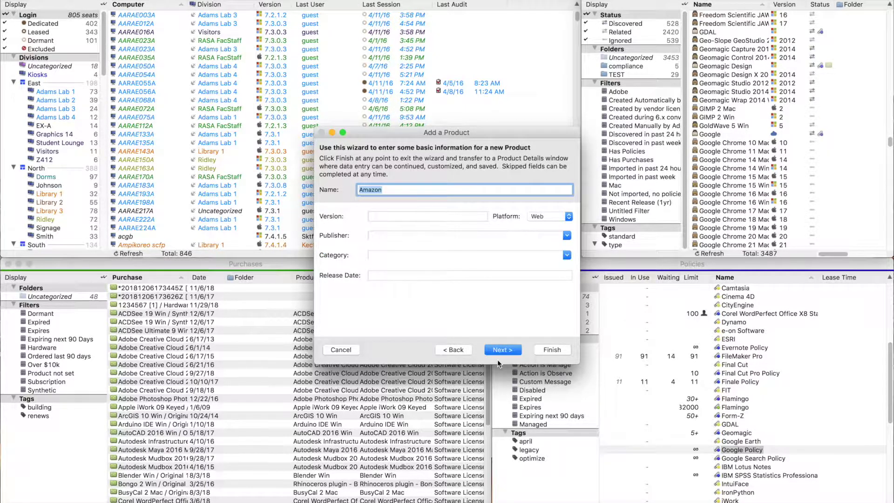
Step: Set the new product's publisher to Amazon and its category to Shopping
{"action": "left_click", "coordinate": [402, 237]}
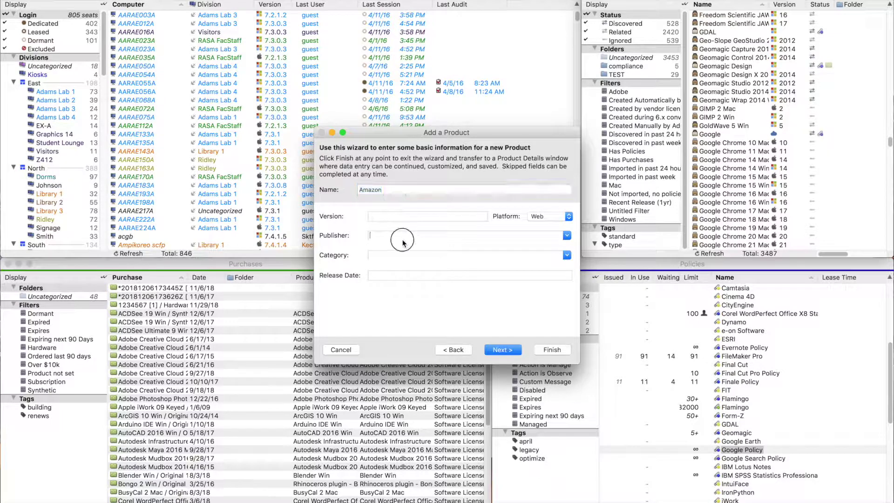
{"action": "type", "text": "Amazon"}
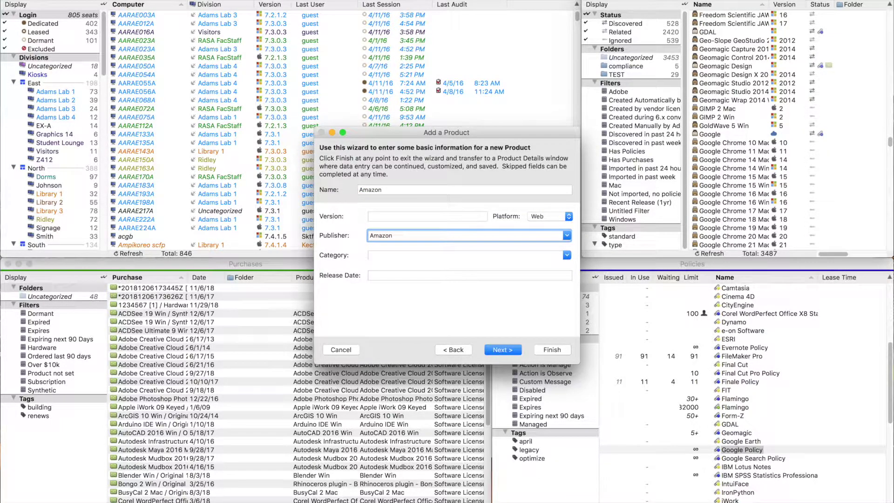
{"action": "left_click", "coordinate": [552, 254]}
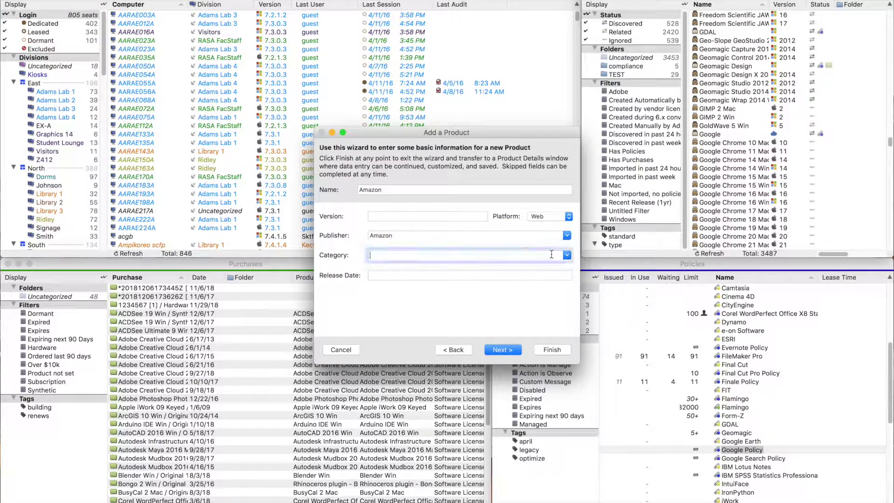
{"action": "type", "text": "Sh"}
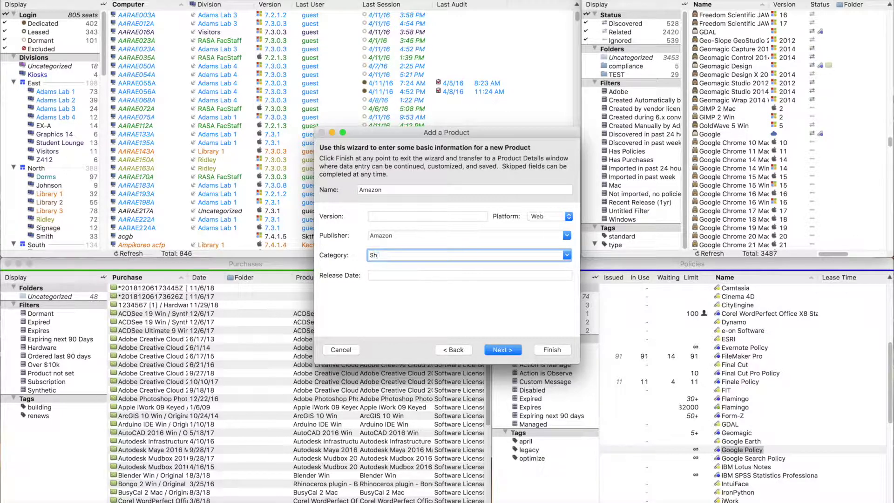
{"action": "type", "text": "opping"}
{"action": "left_click", "coordinate": [515, 352]}
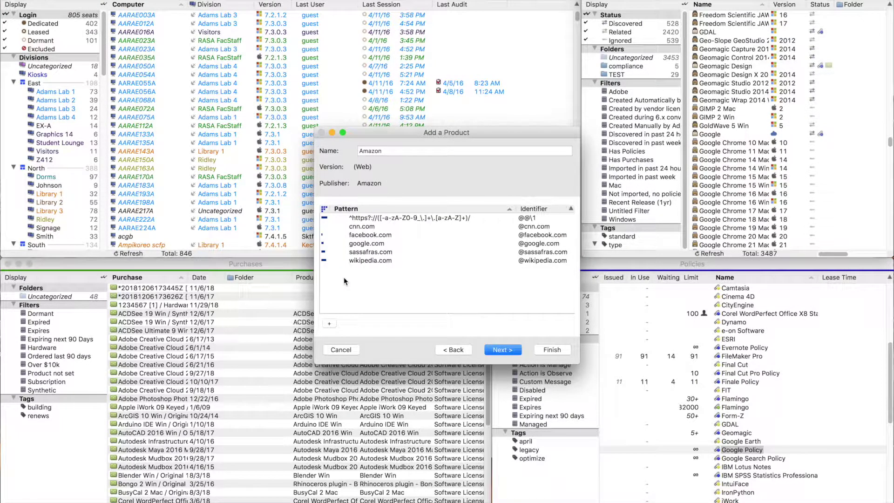
Step: Add a URL pattern for the domain amazon.com to the product, consulting the wizard's help page along the way
{"action": "left_click", "coordinate": [331, 324]}
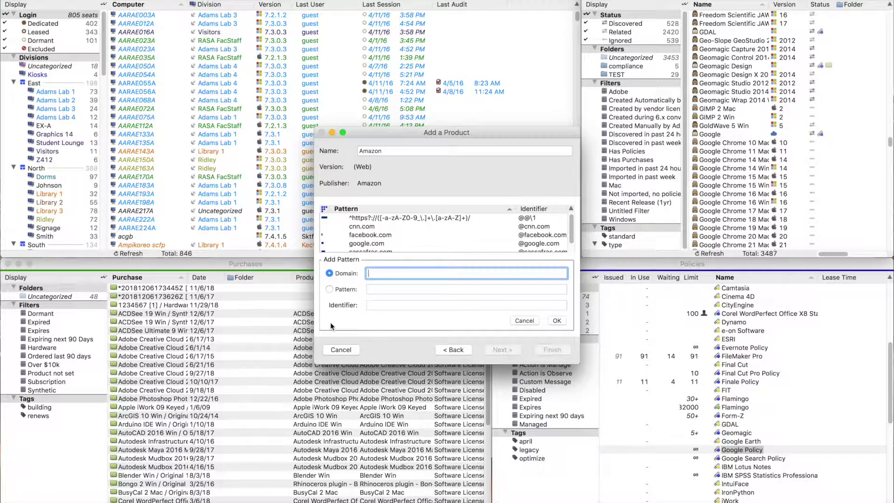
{"action": "type", "text": "amazon.com"}
{"action": "right_click", "coordinate": [378, 321]}
{"action": "left_click", "coordinate": [393, 328]}
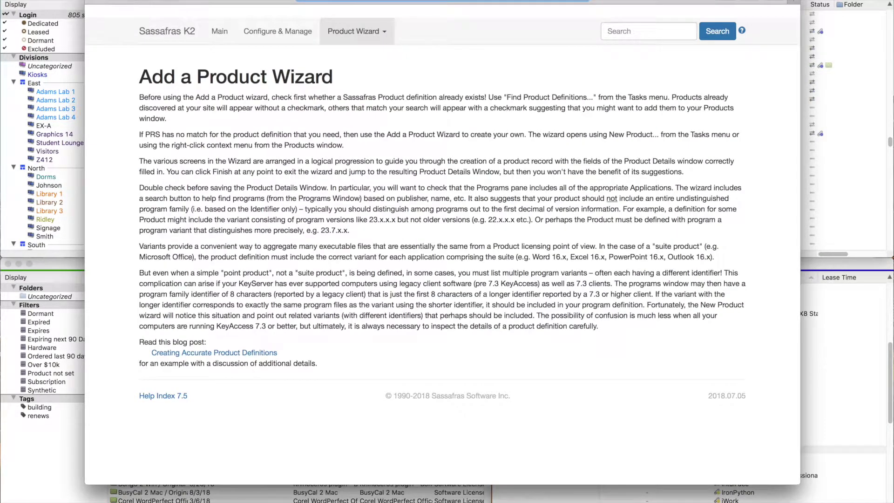
{"action": "left_click", "coordinate": [96, 0]}
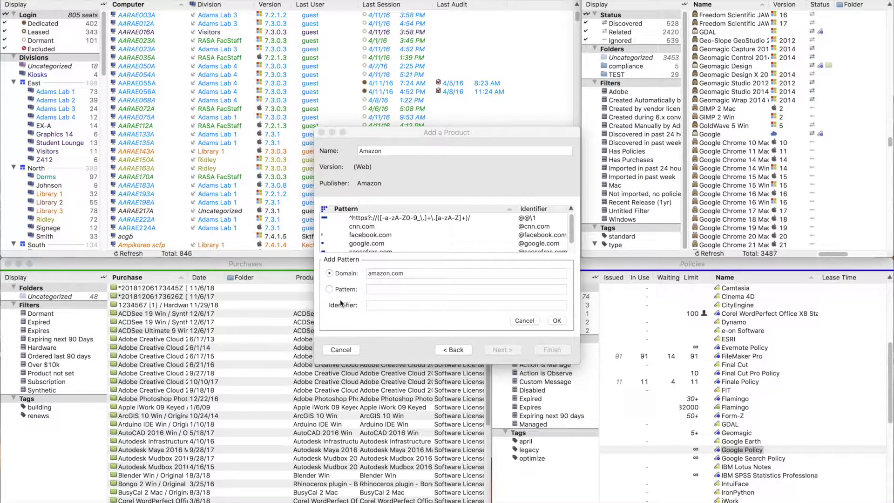
{"action": "left_click", "coordinate": [558, 323]}
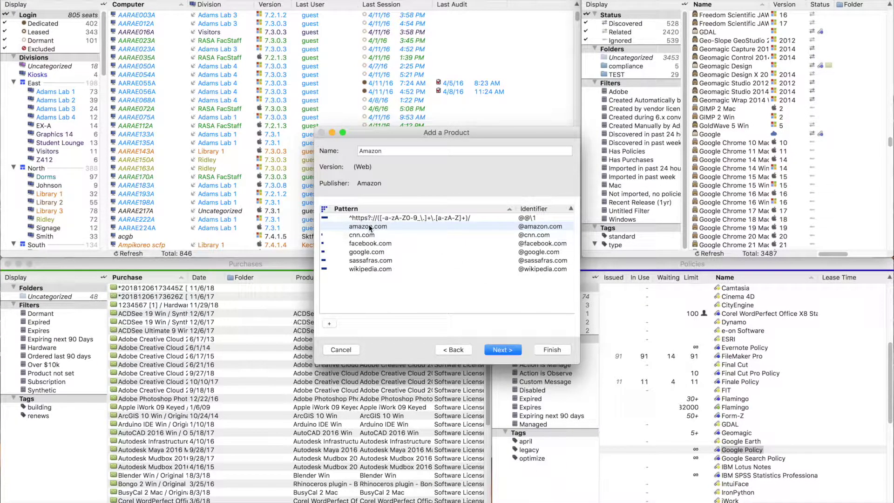
Step: Finish the product wizard with no previous product and save the Amazon product from its details window
{"action": "left_click", "coordinate": [508, 351]}
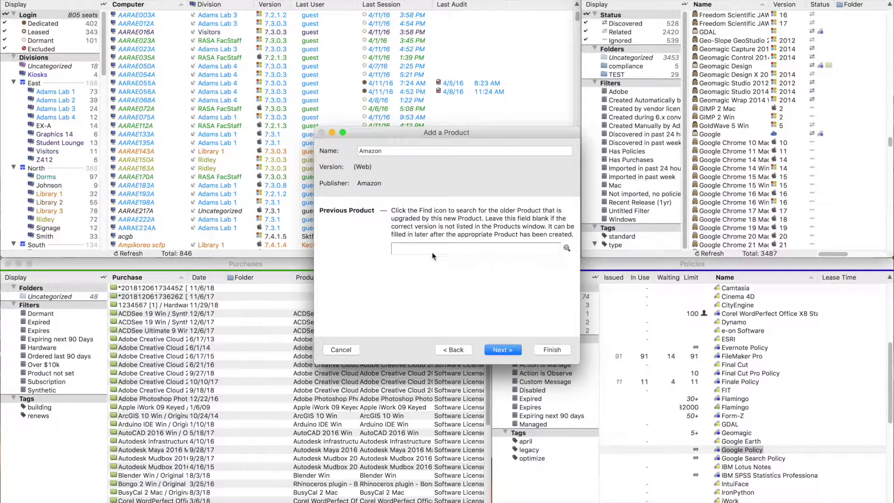
{"action": "left_click", "coordinate": [553, 352]}
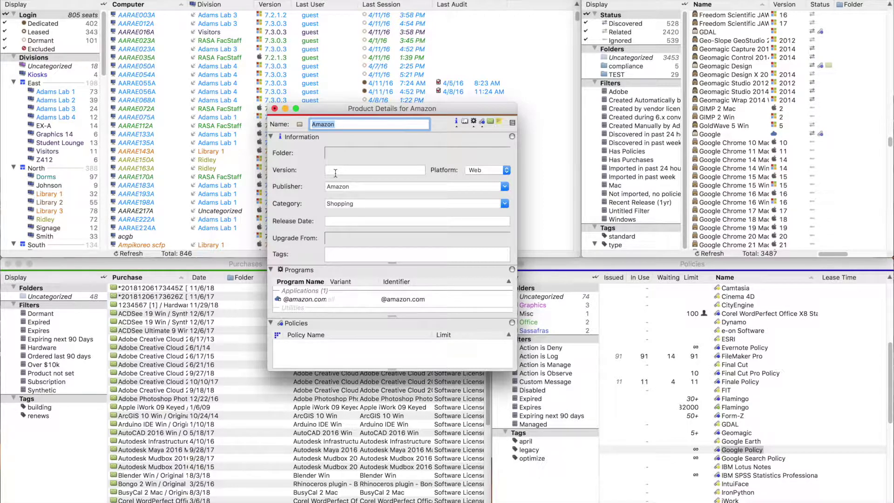
{"action": "left_click", "coordinate": [275, 108]}
{"action": "left_click", "coordinate": [711, 136]}
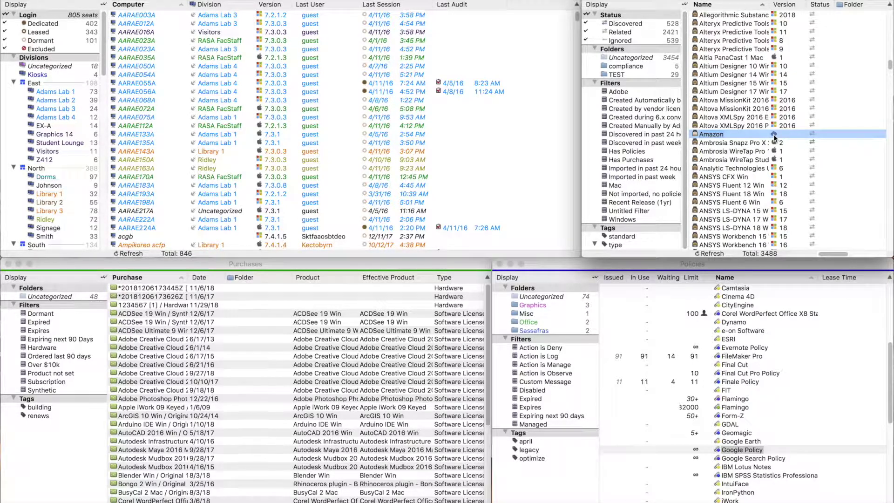
{"action": "key", "text": "Return"}
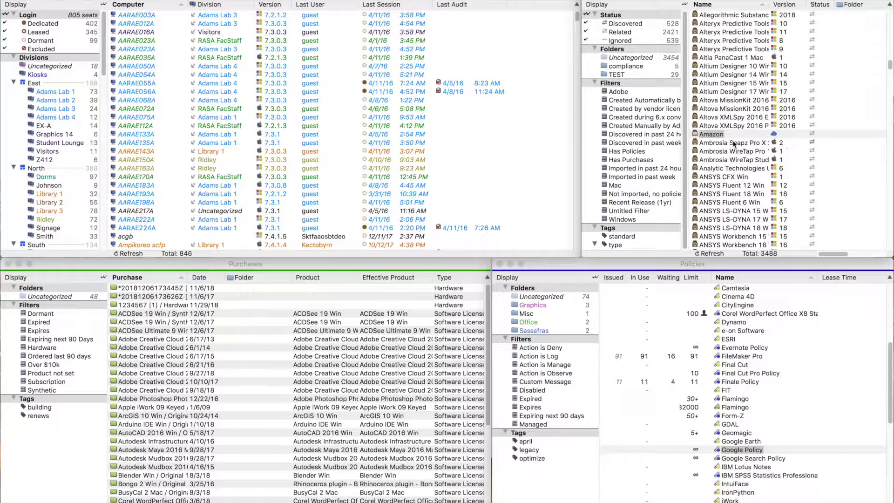
Step: Create a policy named Amazon Policy from the Amazon product, with Universal scope, the Manage action and the Site license metric
{"action": "left_click", "coordinate": [707, 136]}
{"action": "left_click_drag", "start_coordinate": [706, 136], "coordinate": [821, 353]}
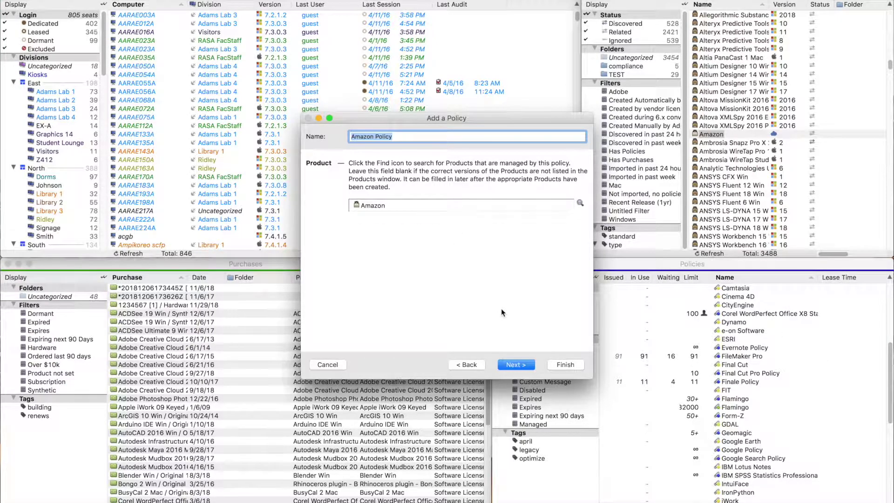
{"action": "left_click", "coordinate": [519, 365]}
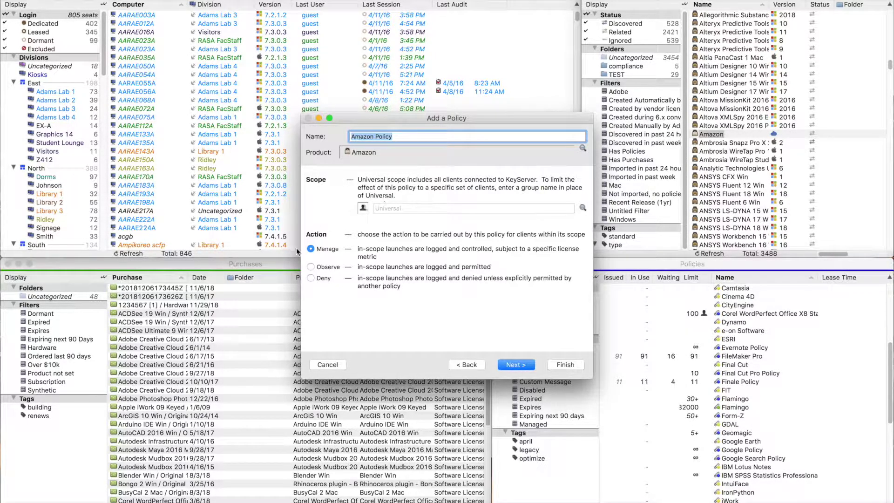
{"action": "left_click", "coordinate": [311, 279]}
{"action": "left_click", "coordinate": [515, 365]}
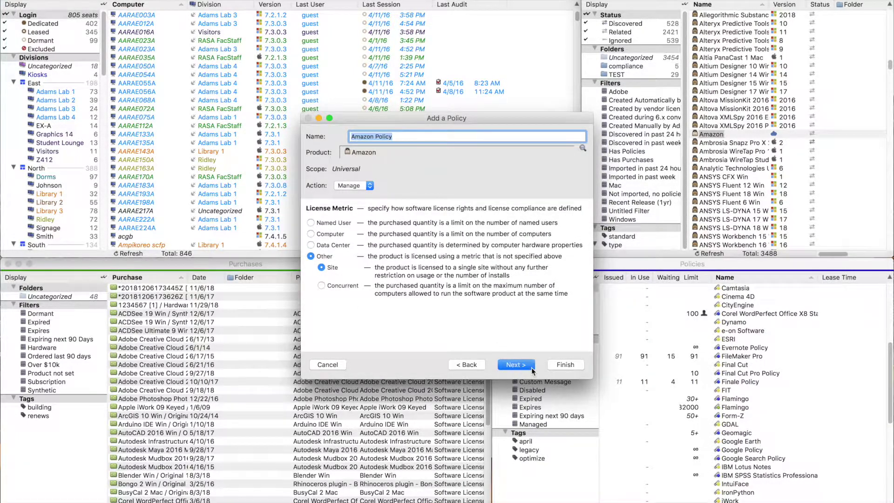
{"action": "left_click", "coordinate": [530, 369]}
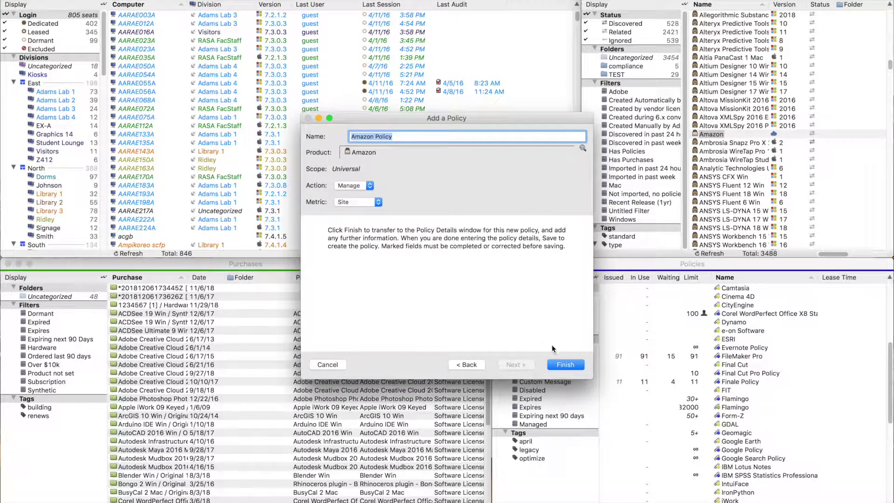
{"action": "left_click", "coordinate": [578, 368]}
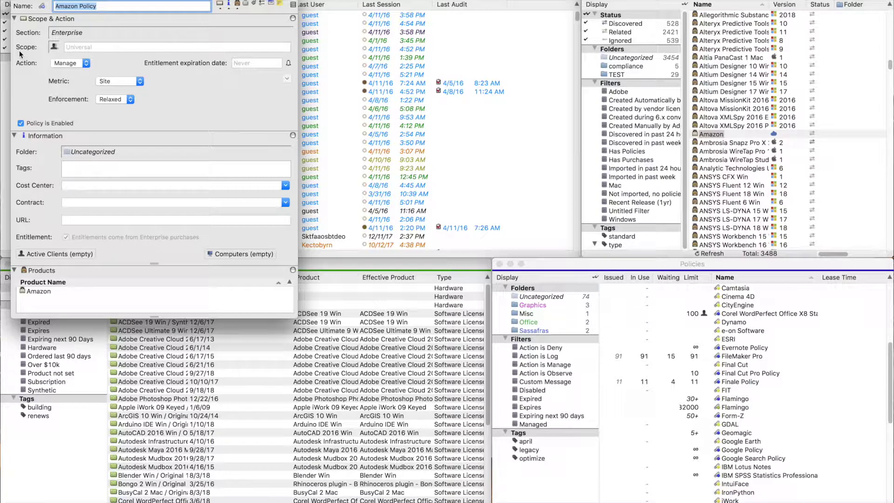
Step: Check the details of the Amazon product attached to the policy, close them and save Amazon Policy
{"action": "double_click", "coordinate": [38, 292]}
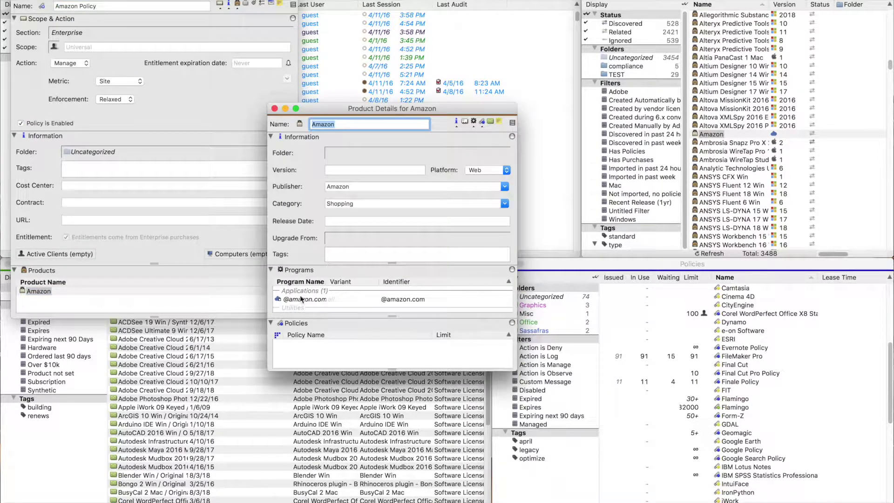
{"action": "left_click", "coordinate": [274, 109]}
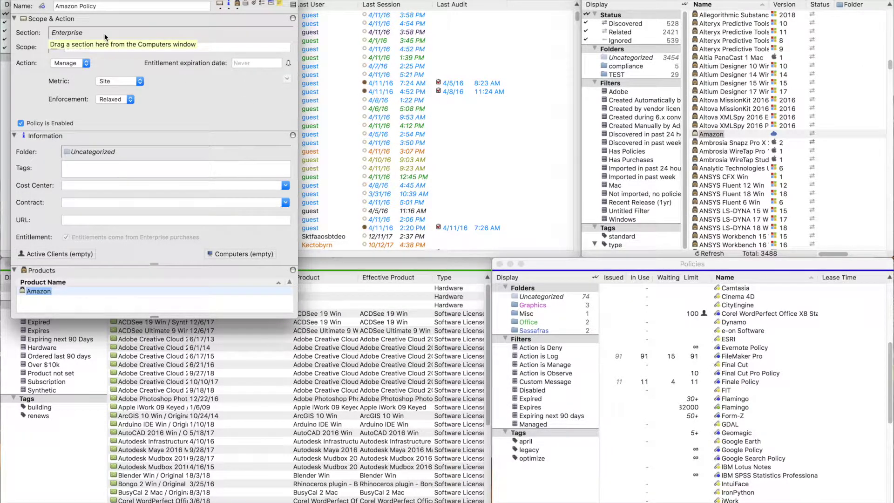
{"action": "key", "text": "super+s"}
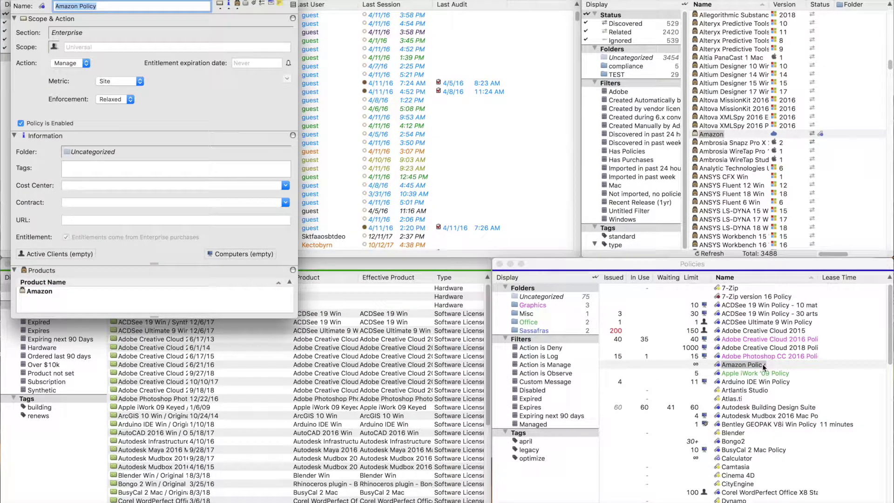